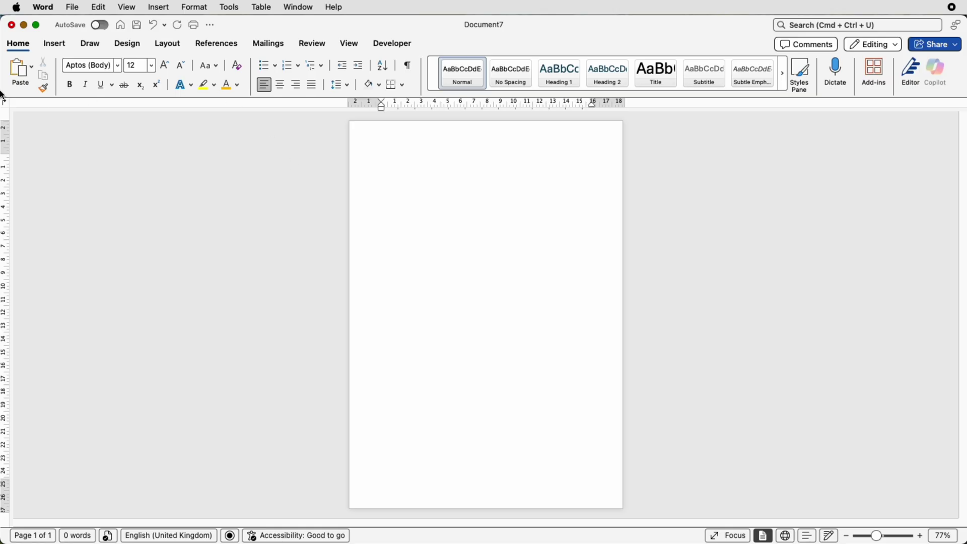
# Step: Insert a 1x1 table at the top of Document7 and zoom in on it
pyautogui.click(55, 44)
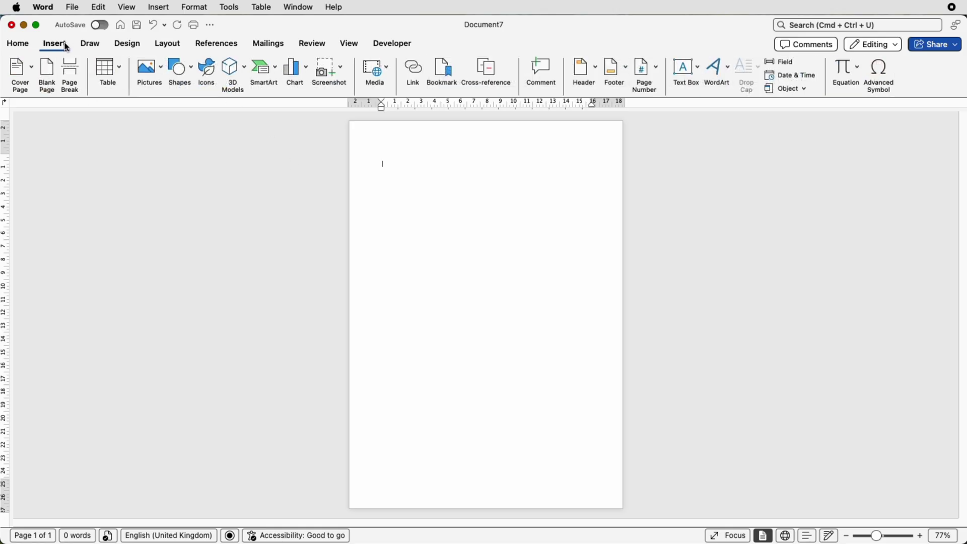
pyautogui.click(119, 70)
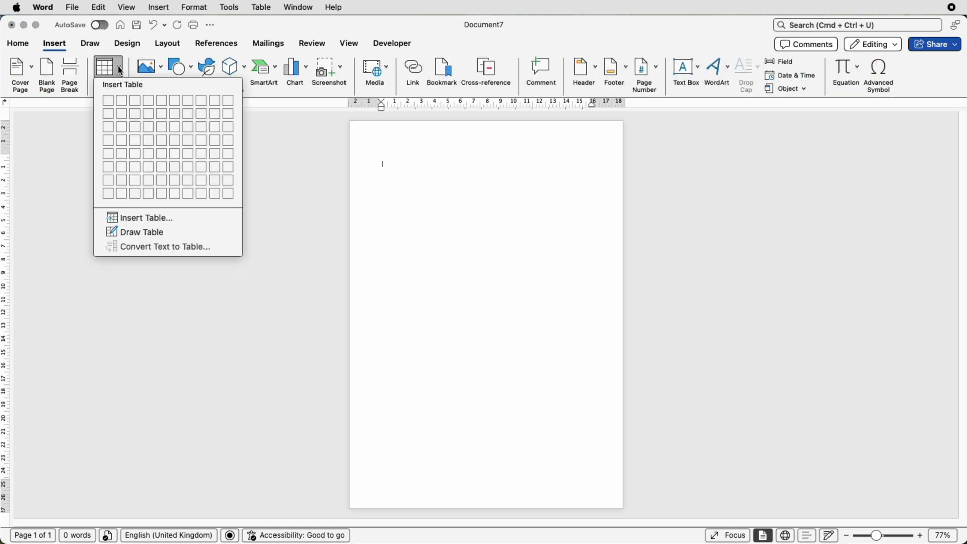
pyautogui.click(109, 104)
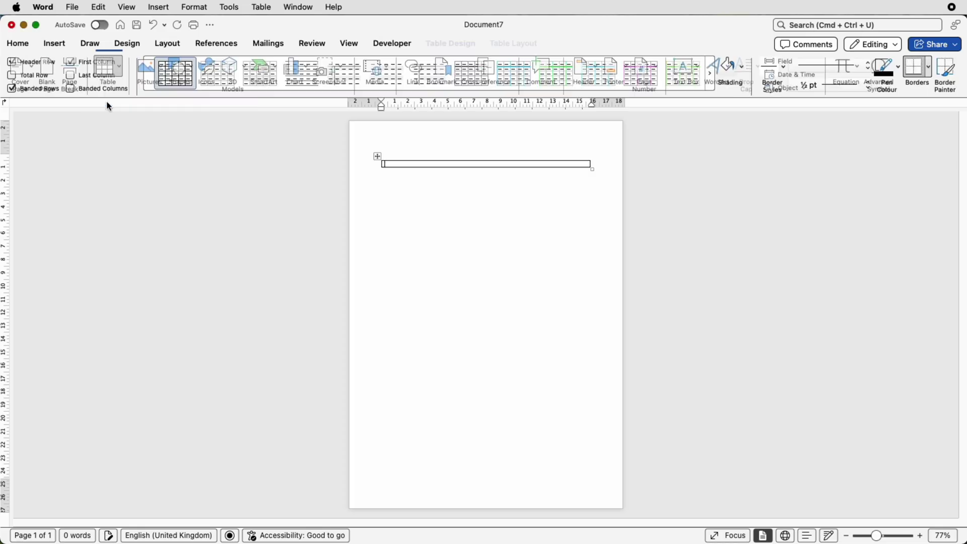
pyautogui.click(481, 227)
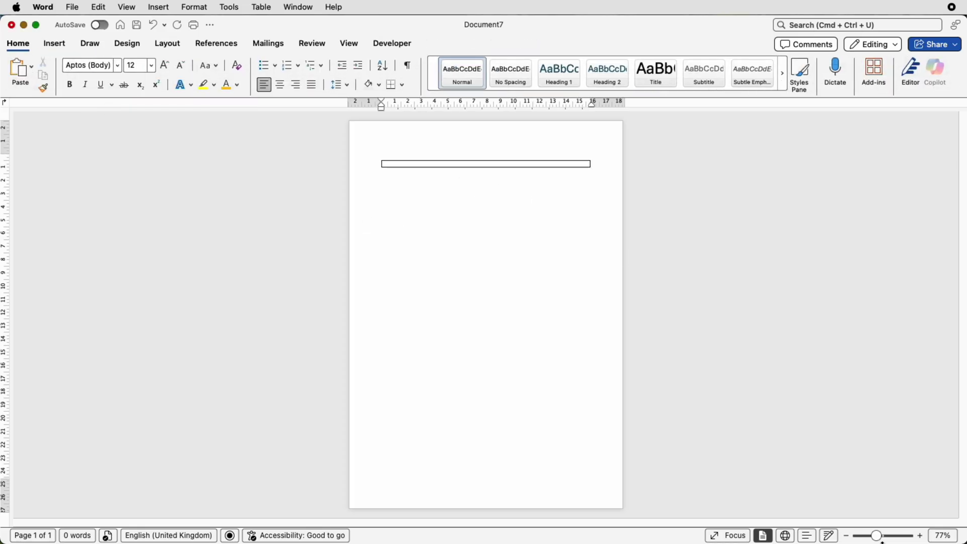
pyautogui.moveTo(882, 538); pyautogui.dragTo(901, 535)
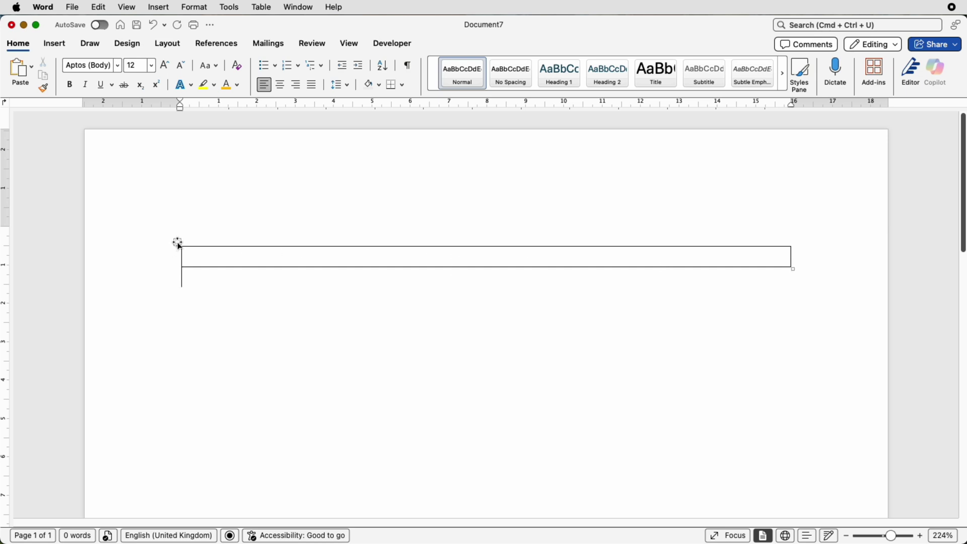
# Step: Split the table's only cell into 2 columns and 1 row, each 7.95 cm wide
pyautogui.click(195, 256)
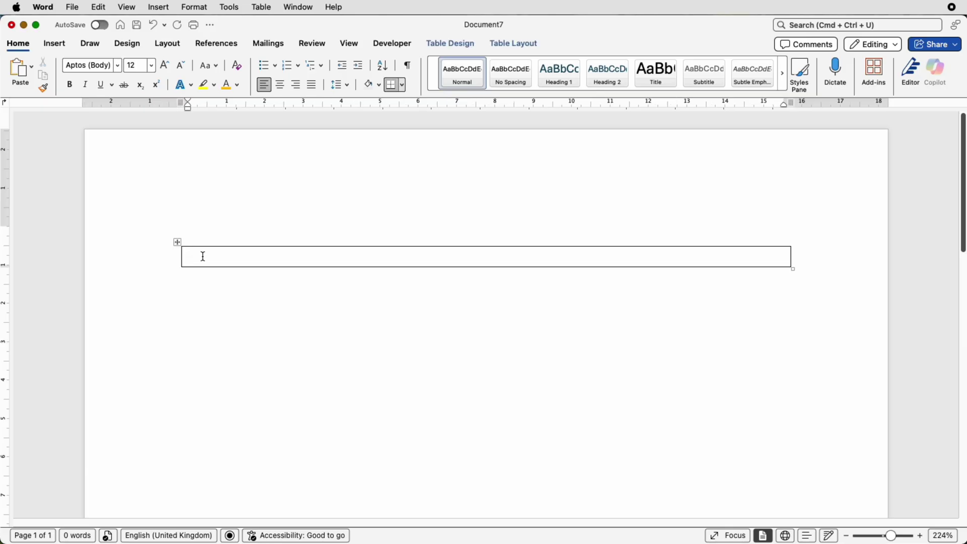
pyautogui.click(506, 44)
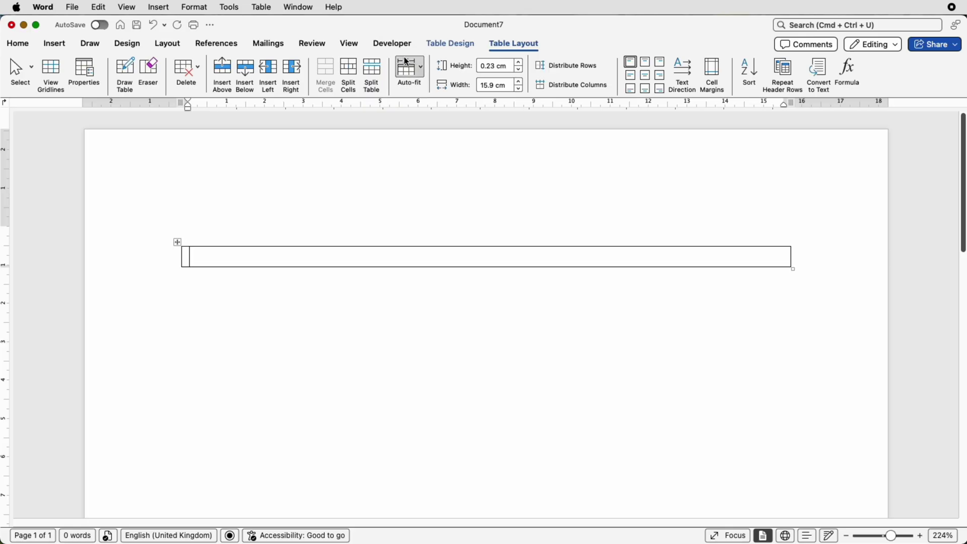
pyautogui.click(350, 77)
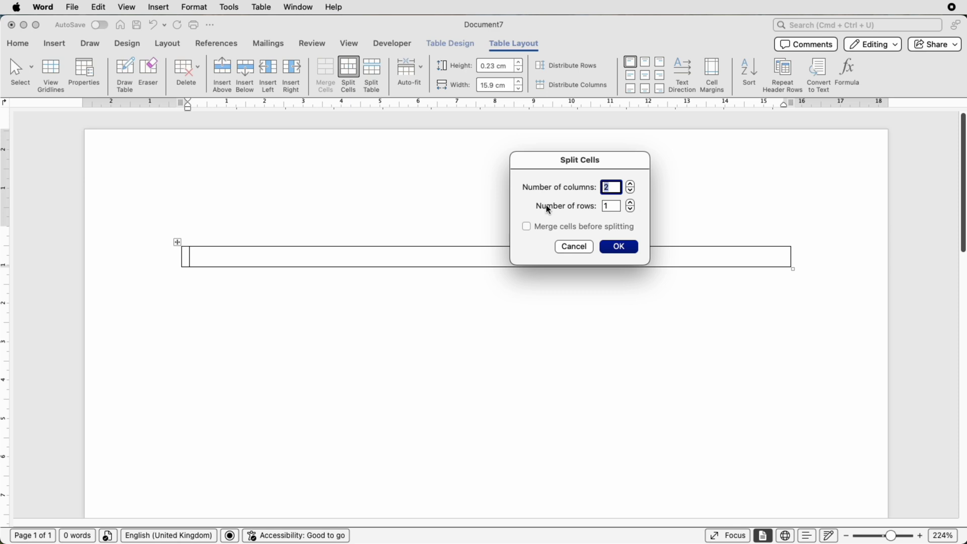
pyautogui.click(608, 188)
pyautogui.click(618, 246)
# Step: Add four rows with Insert Below so the table has five two-column rows
pyautogui.click(593, 279)
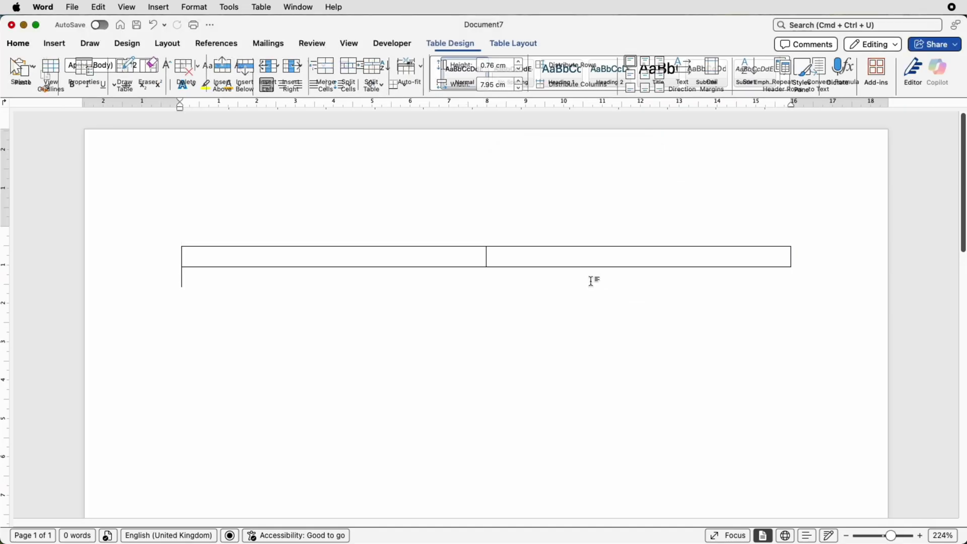
pyautogui.click(446, 255)
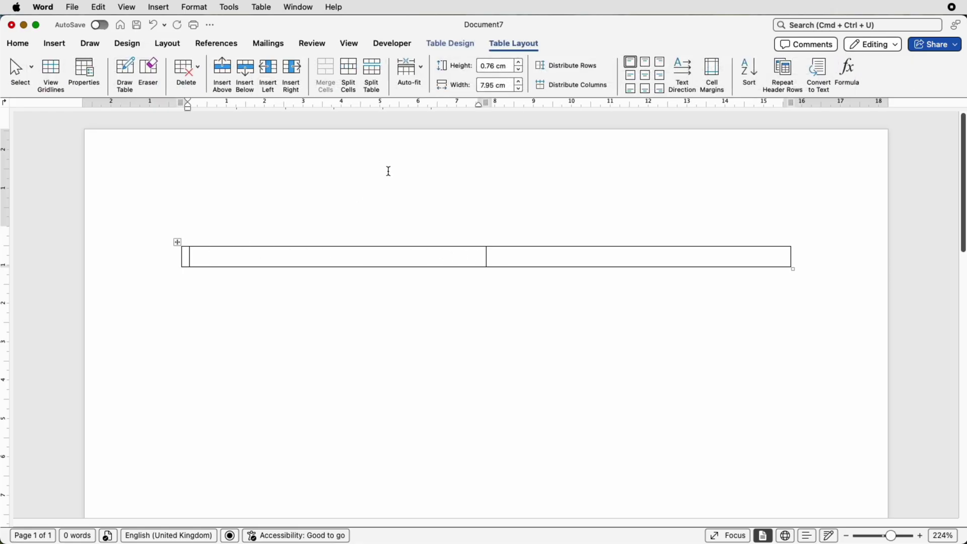
pyautogui.click(246, 76)
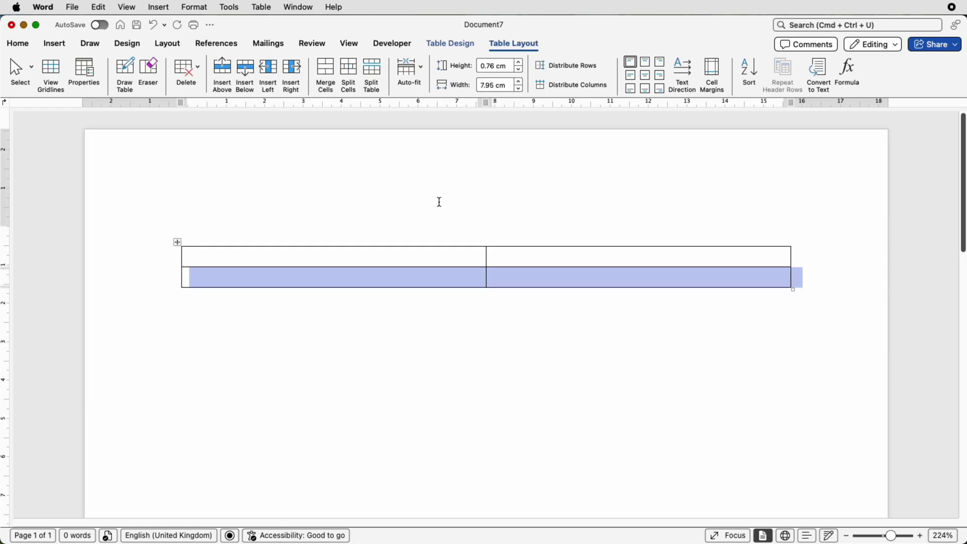
pyautogui.keyDown('shift'); pyautogui.click(525, 251); pyautogui.keyUp('shift')
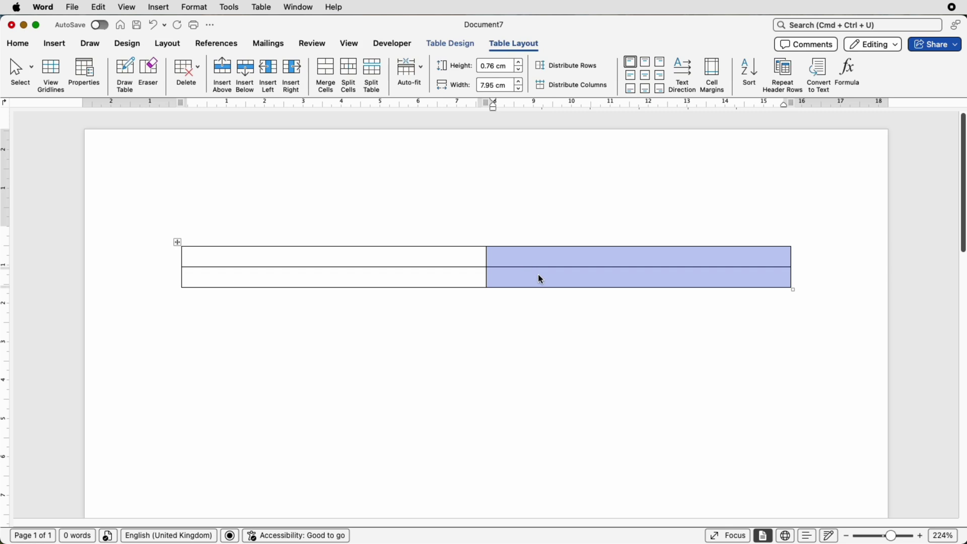
pyautogui.click(509, 301)
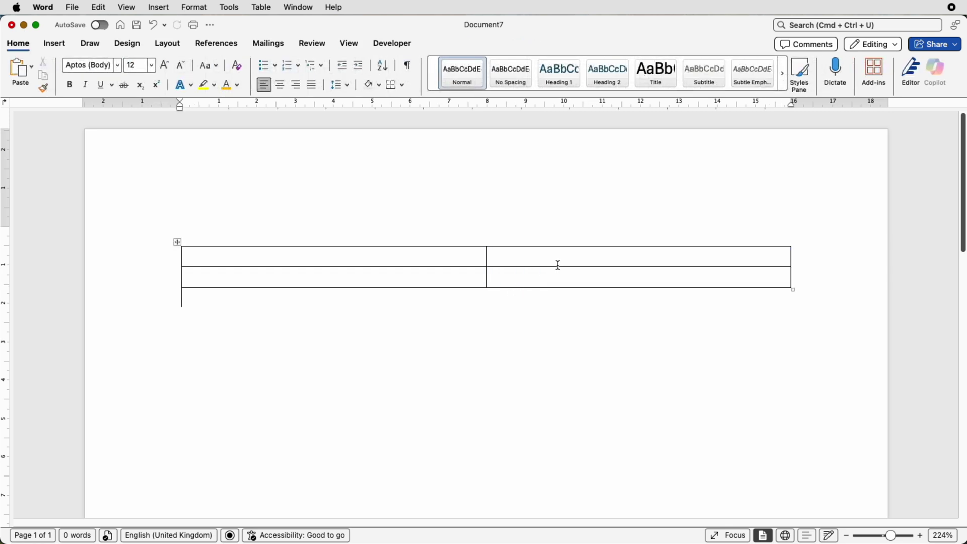
pyautogui.click(340, 276)
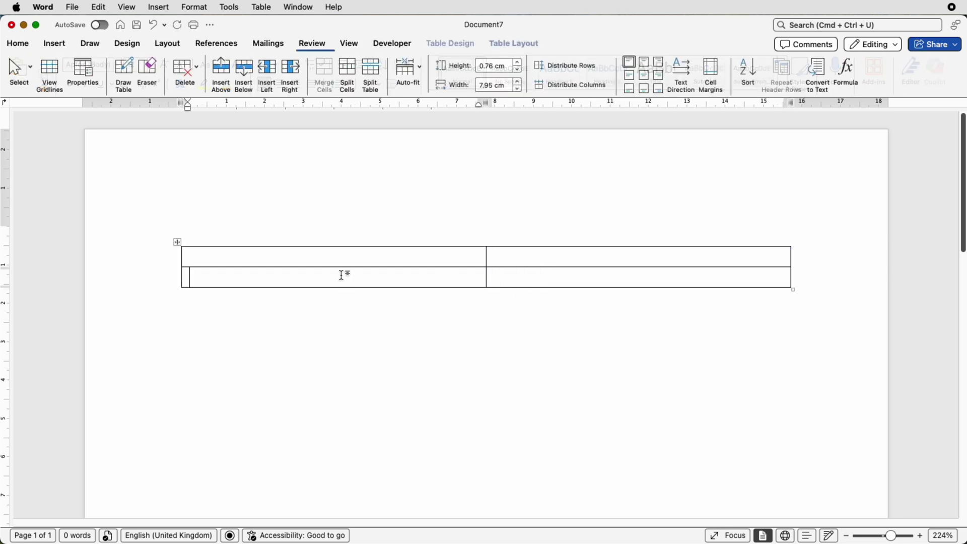
pyautogui.click(246, 75)
pyautogui.click(247, 77)
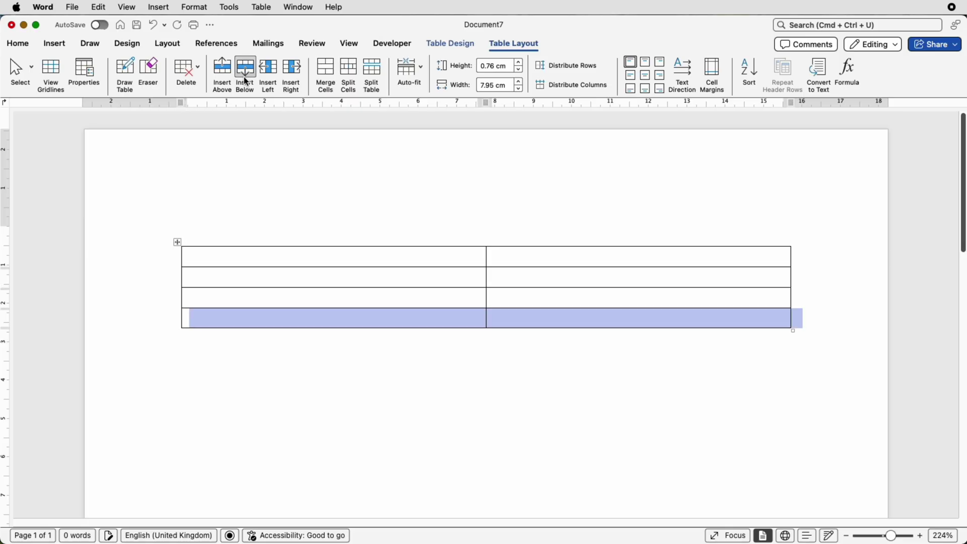
pyautogui.click(246, 77)
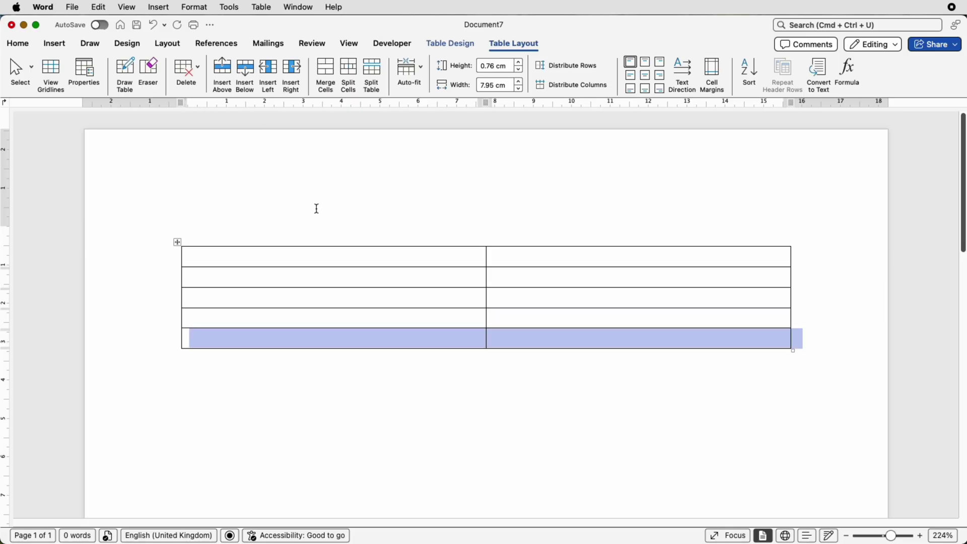
# Step: Select the left column's top three cells and merge them with Merge Cells
pyautogui.click(330, 251)
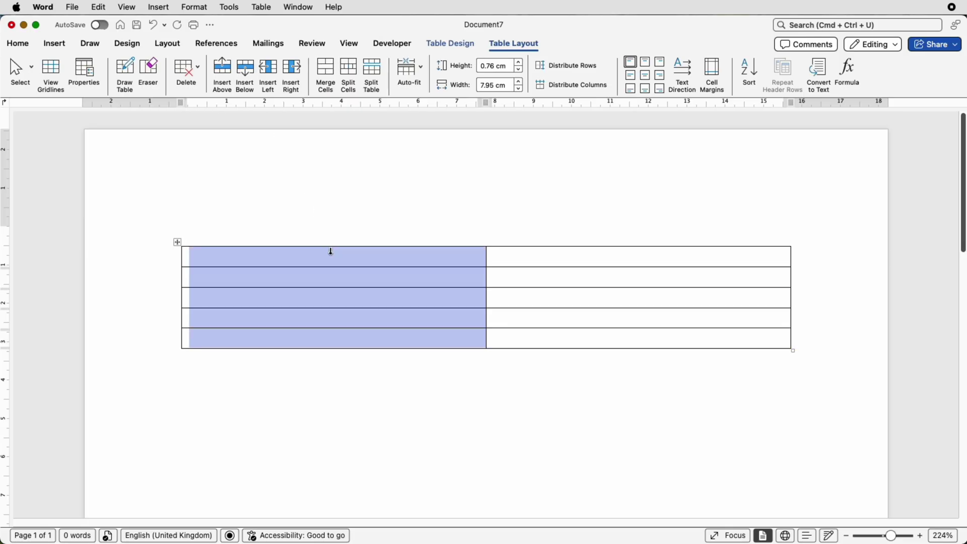
pyautogui.click(636, 302)
pyautogui.moveTo(397, 251); pyautogui.dragTo(386, 291)
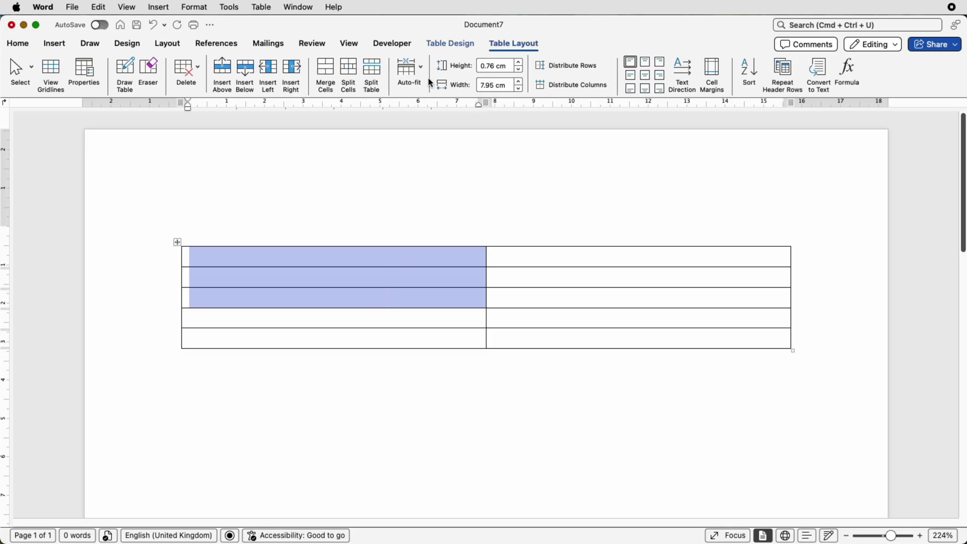
pyautogui.click(330, 73)
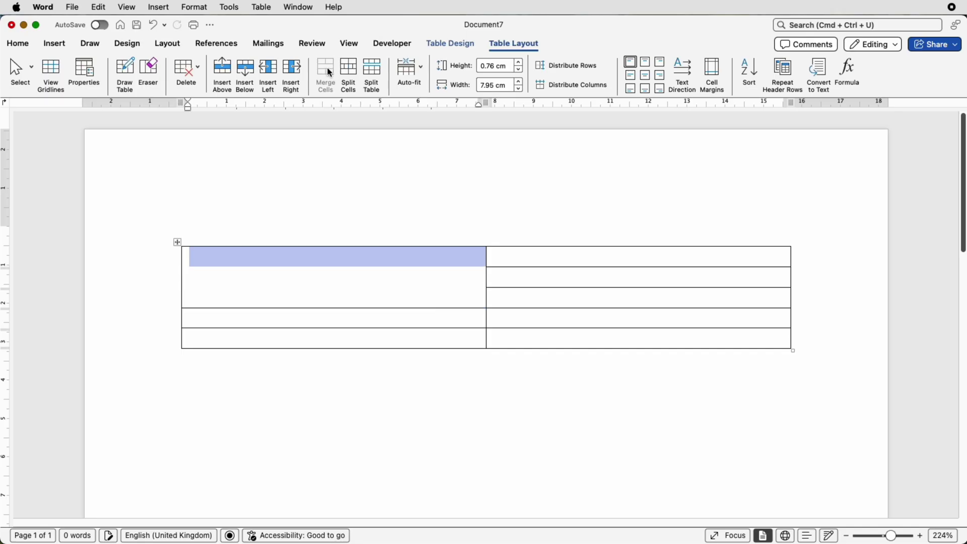
pyautogui.click(609, 283)
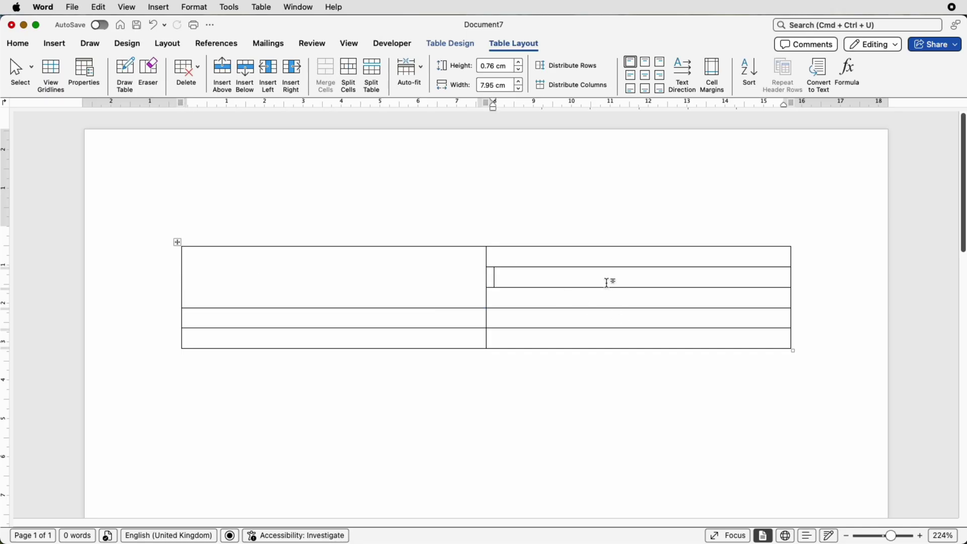
# Step: Split the tall merged cell into 2 columns and 1 row, each 3.98 cm wide
pyautogui.click(231, 264)
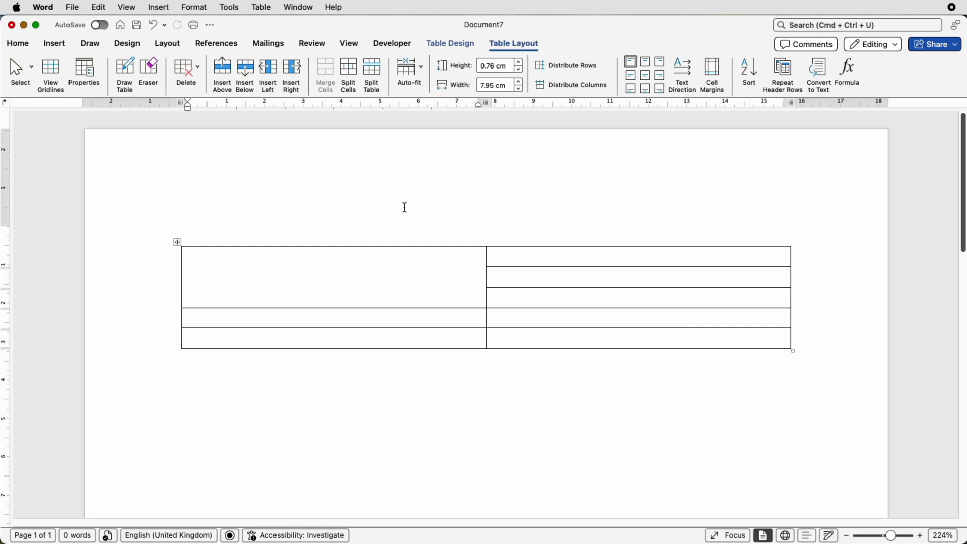
pyautogui.click(357, 77)
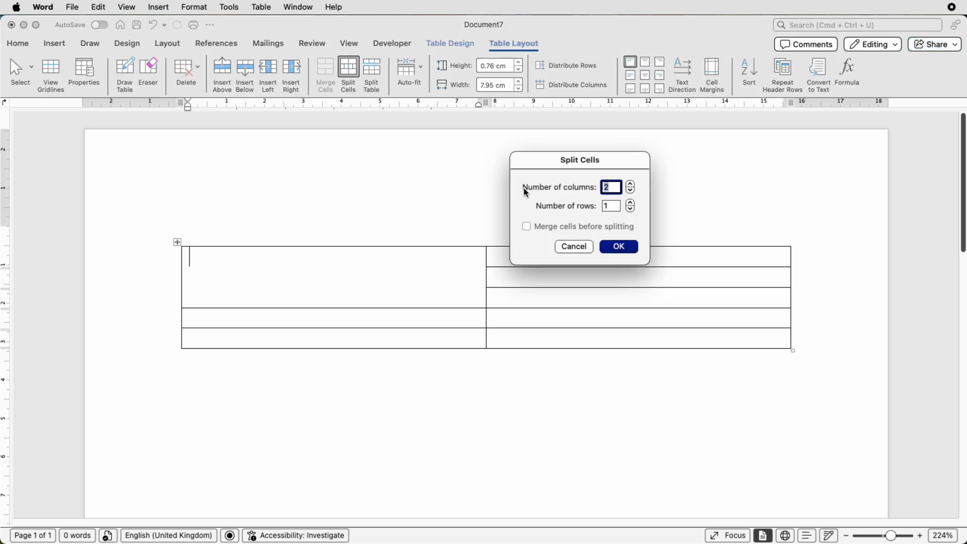
pyautogui.click(621, 246)
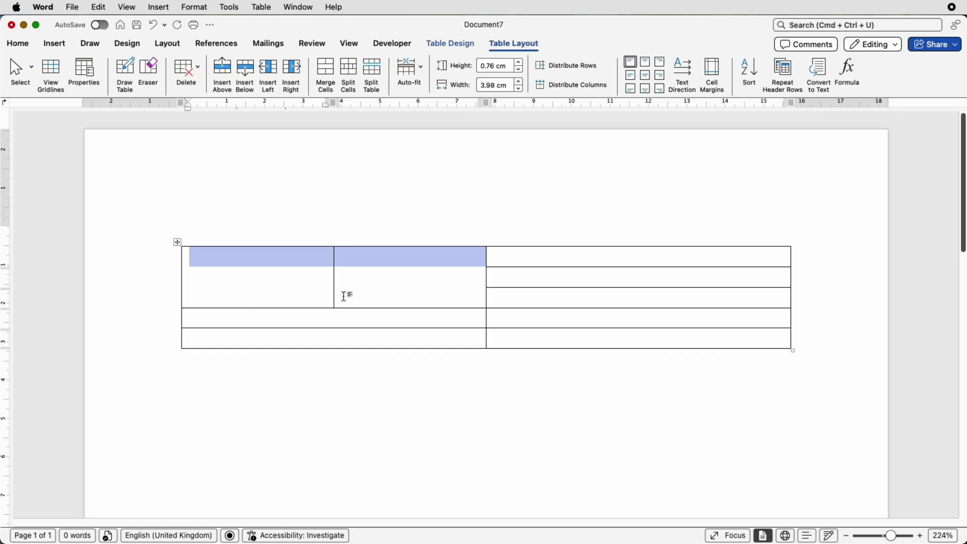
pyautogui.click(406, 296)
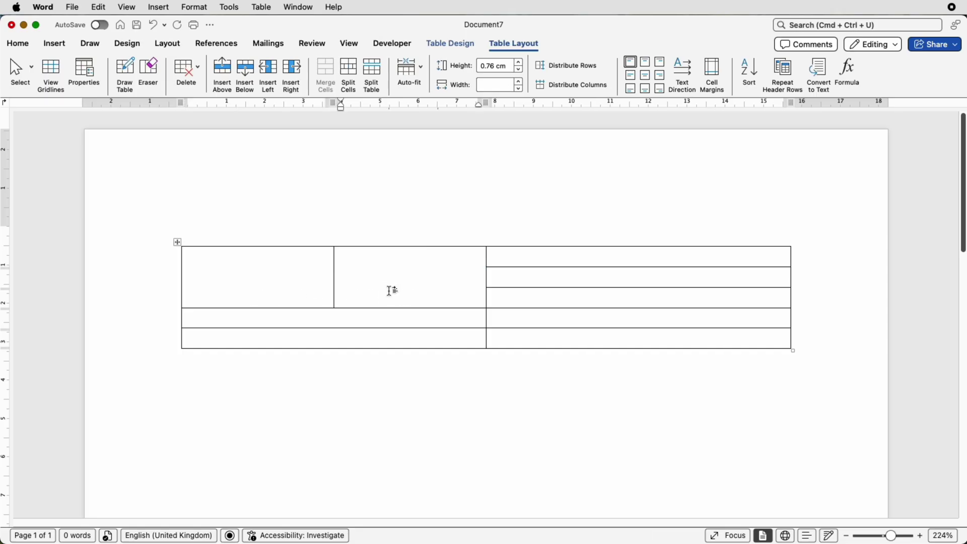
# Step: Drag the border between the two split cells left to narrow the first cell
pyautogui.moveTo(379, 289); pyautogui.dragTo(332, 285)
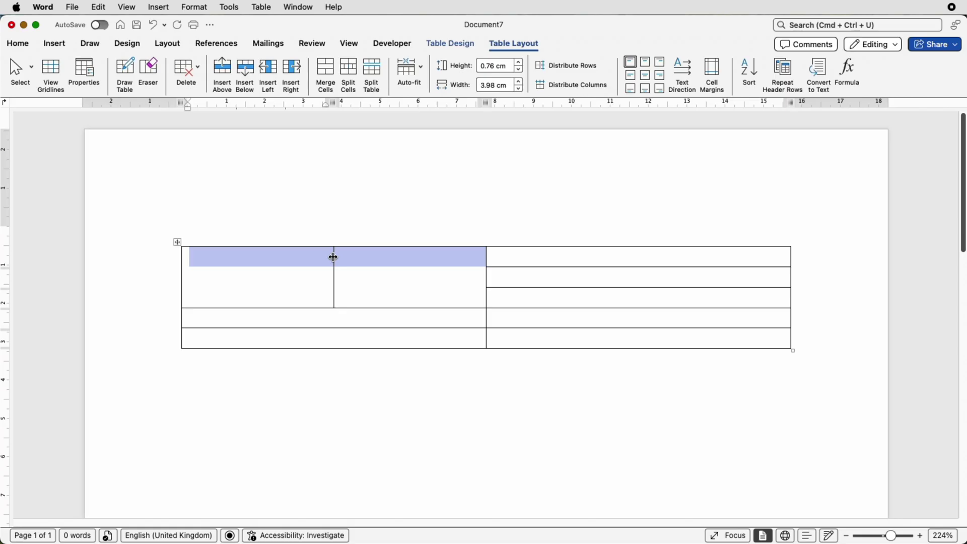
pyautogui.moveTo(334, 257); pyautogui.dragTo(277, 264)
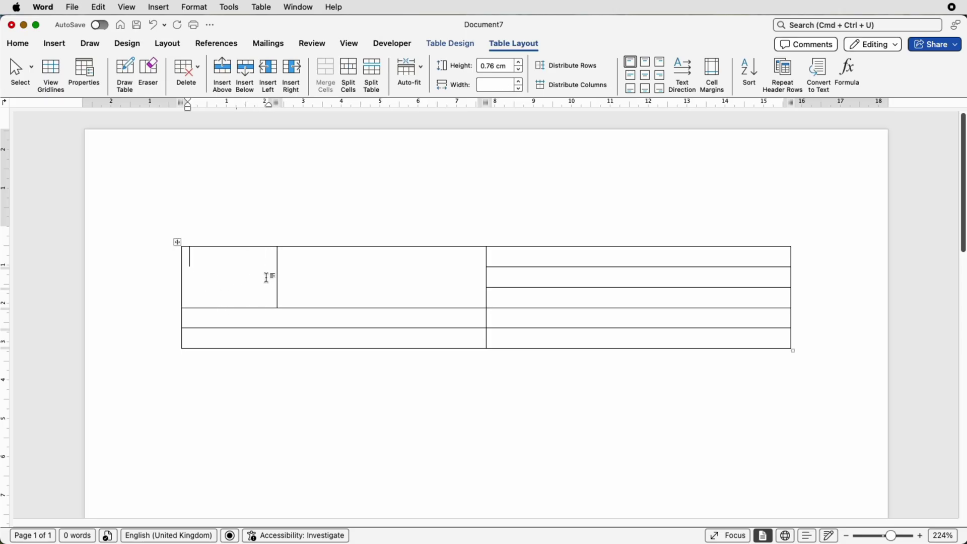
# Step: Select the whole table and set every row's height to 1cm
pyautogui.click(266, 318)
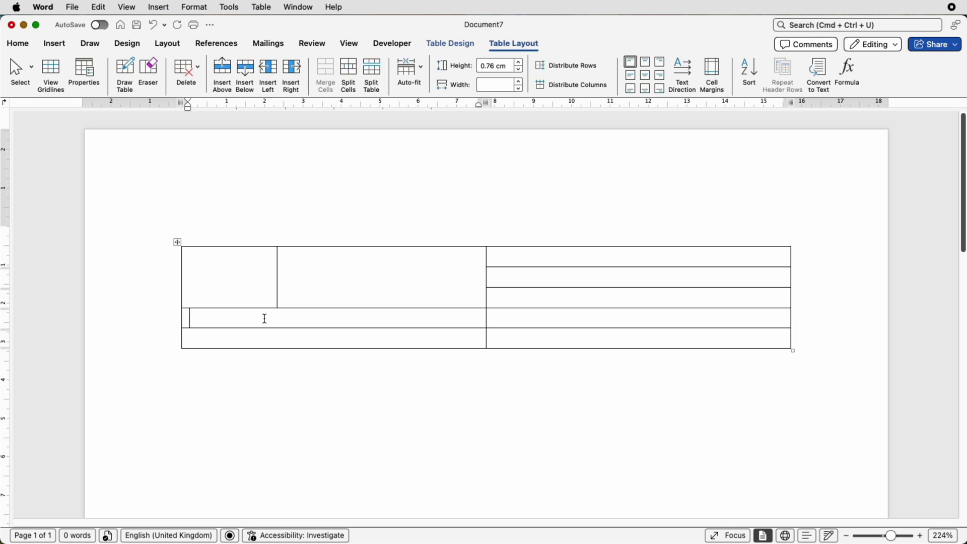
pyautogui.click(177, 243)
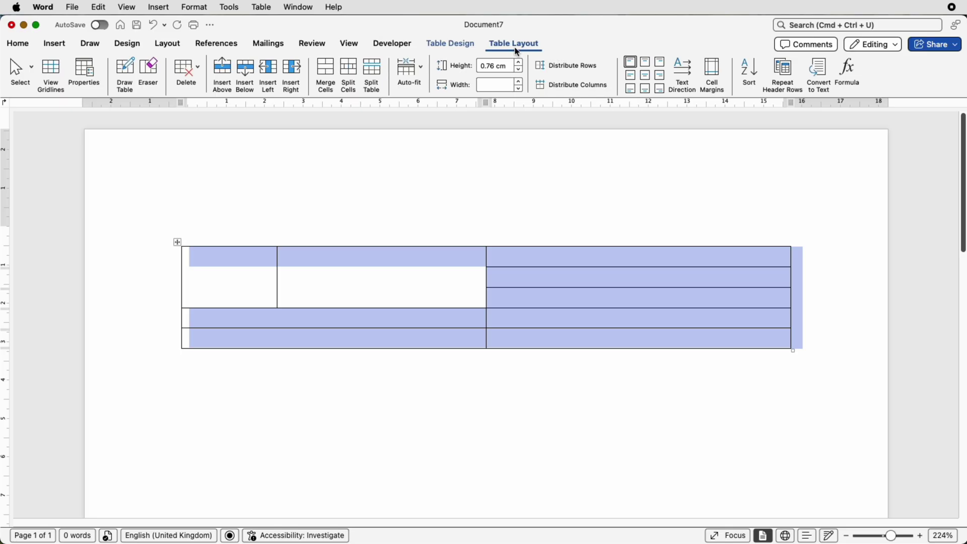
pyautogui.moveTo(497, 66); pyautogui.dragTo(463, 66)
pyautogui.write('1cm')
pyautogui.press('Return')
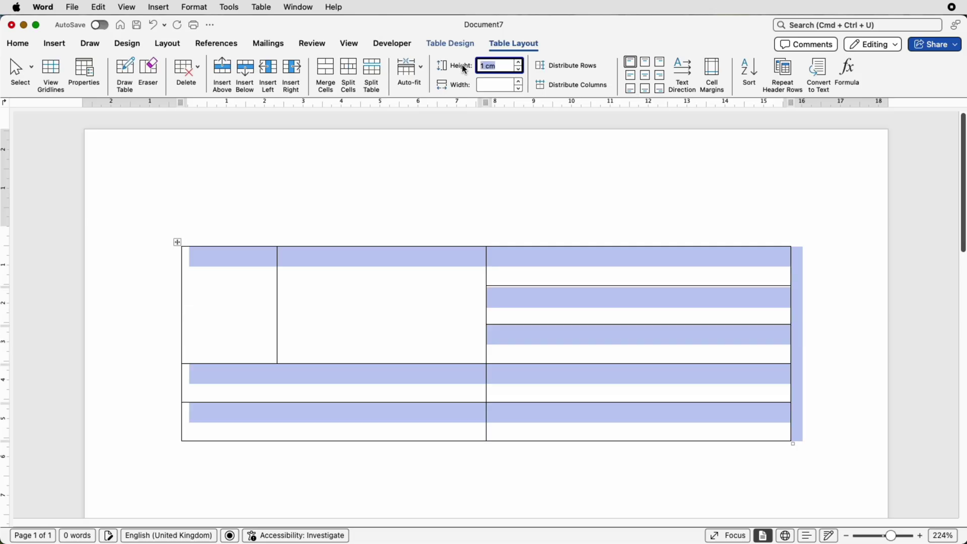
# Step: Split the narrow top-left cell into 1 column and 3 rows, each 2.49 cm wide
pyautogui.click(571, 301)
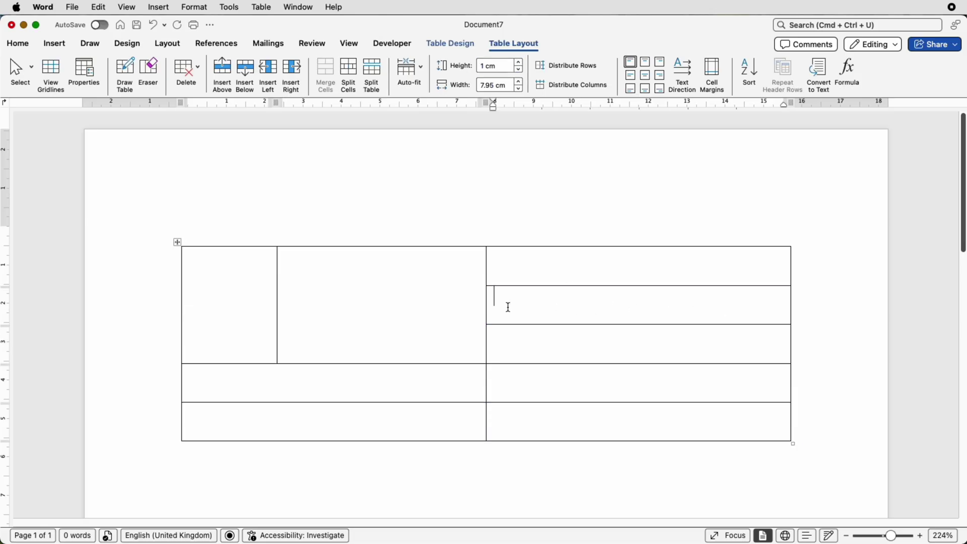
pyautogui.click(216, 268)
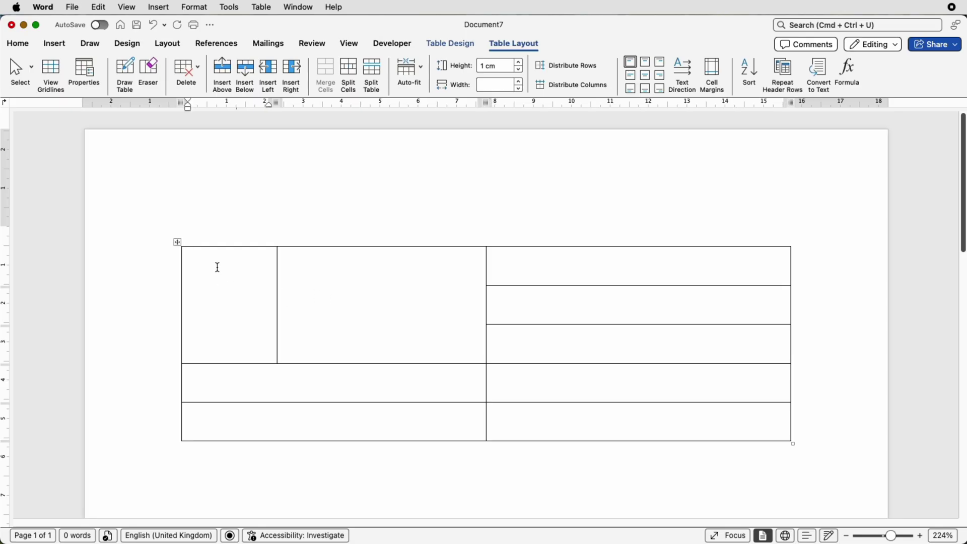
pyautogui.click(348, 74)
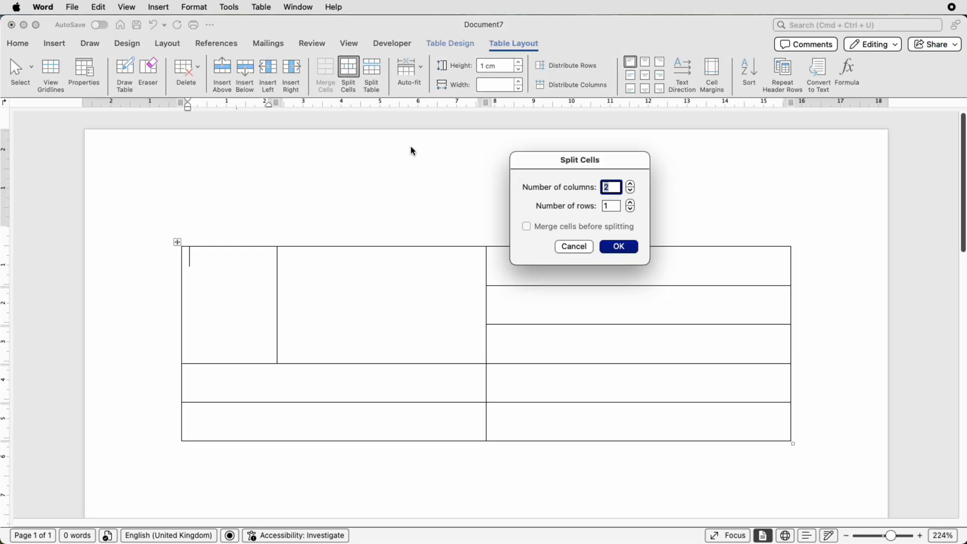
pyautogui.click(630, 202)
pyautogui.click(630, 203)
pyautogui.click(619, 246)
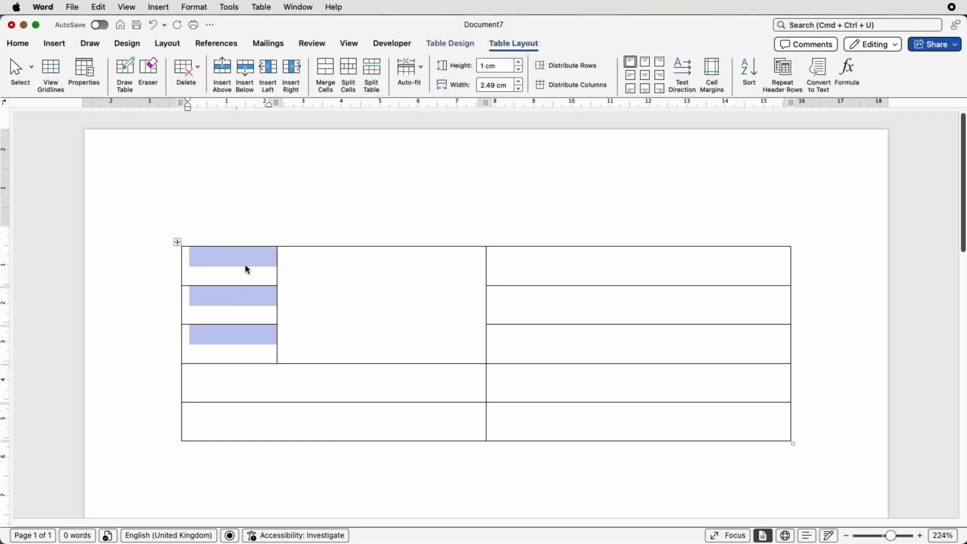
# Step: Select the upper two of the three stacked cells and merge them with Merge Cells
pyautogui.click(234, 348)
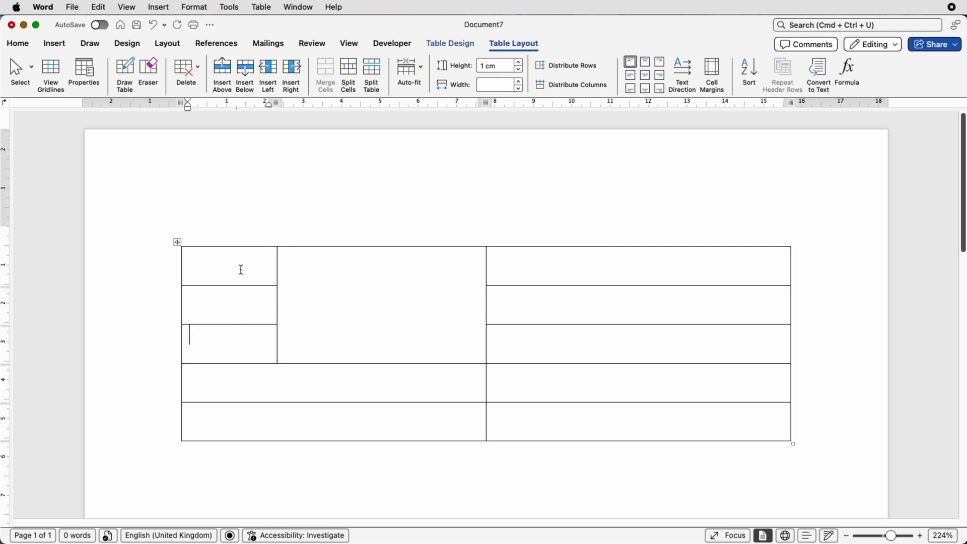
pyautogui.moveTo(242, 270); pyautogui.dragTo(238, 291)
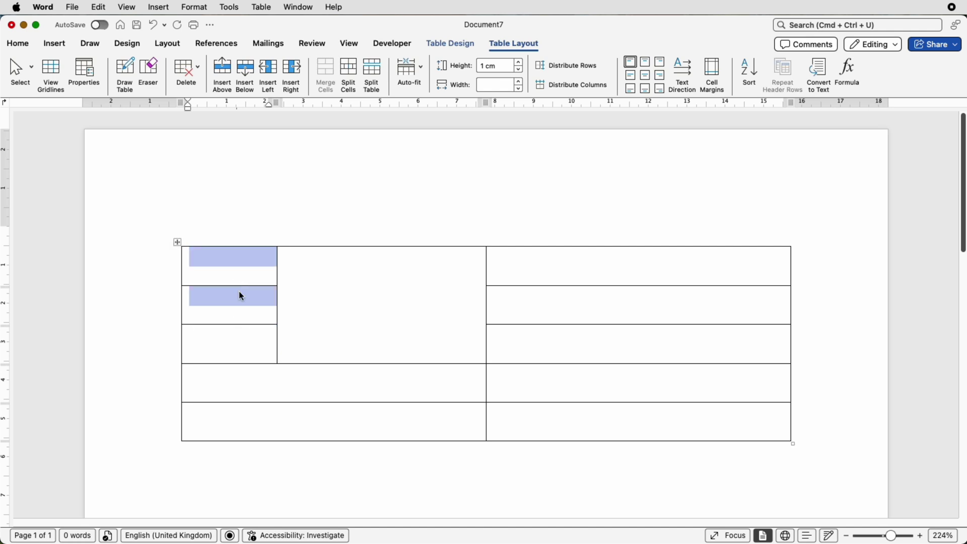
pyautogui.click(325, 76)
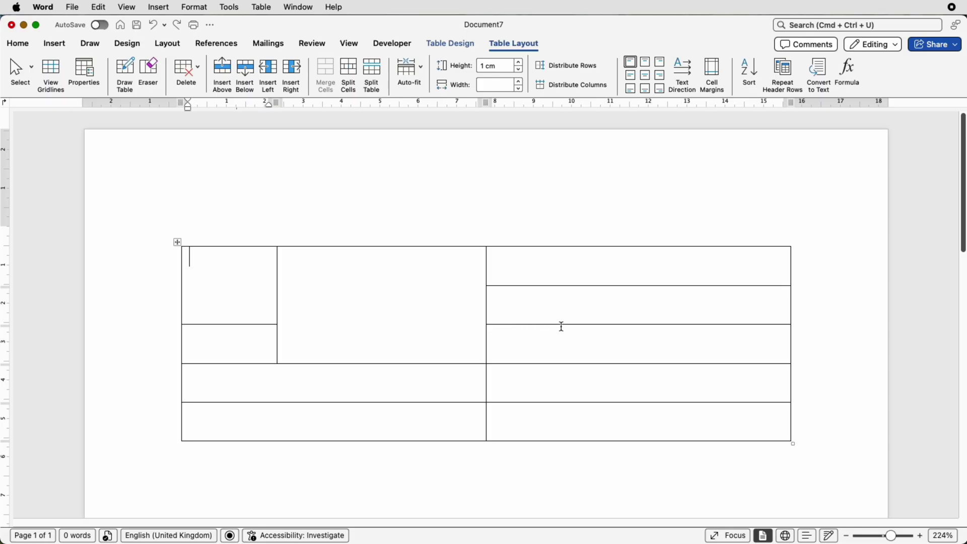
pyautogui.press('Down')
pyautogui.press('Down')
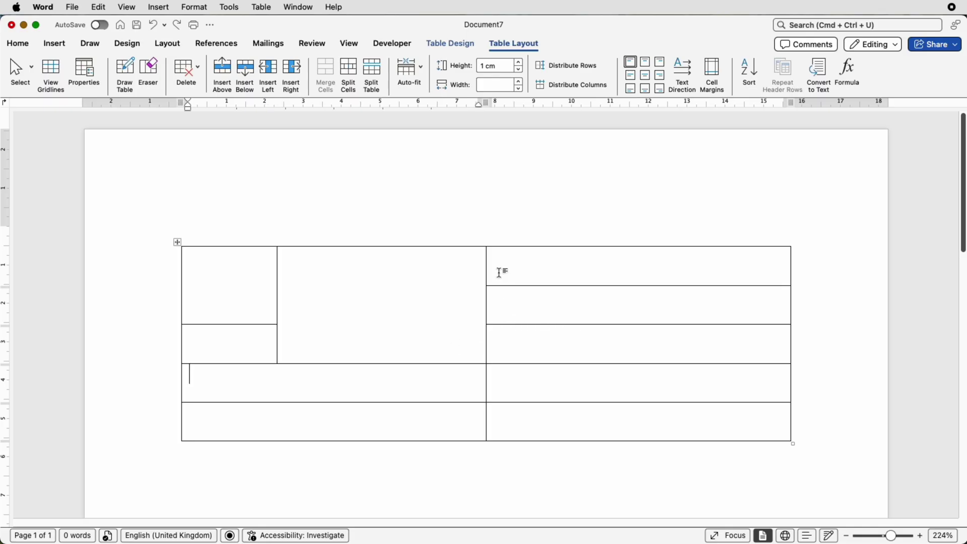
# Step: Drag row 4's middle border left so its left cell is narrower than its right
pyautogui.keyDown('shift'); pyautogui.click(491, 380); pyautogui.keyUp('shift')
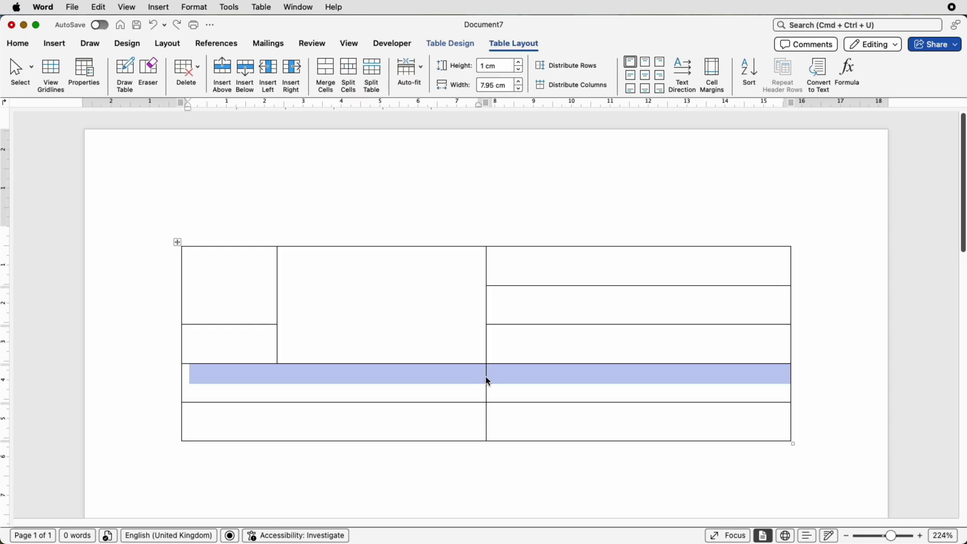
pyautogui.moveTo(486, 377); pyautogui.dragTo(373, 377)
pyautogui.click(500, 372)
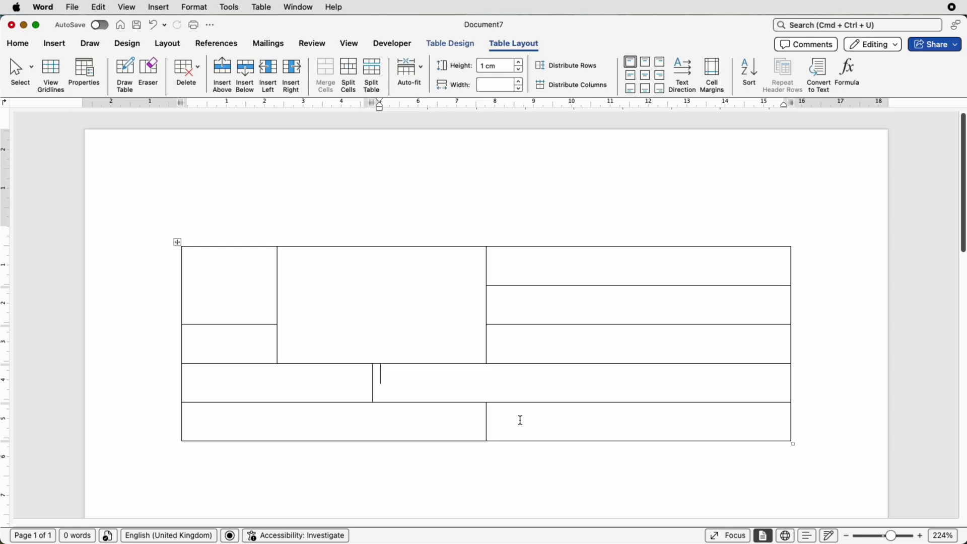
pyautogui.moveTo(652, 263); pyautogui.dragTo(660, 345)
pyautogui.click(660, 346)
# Step: Split each right-hand cell of rows 1–3 separately into seven 1.14 cm columns
pyautogui.moveTo(653, 263); pyautogui.dragTo(664, 348)
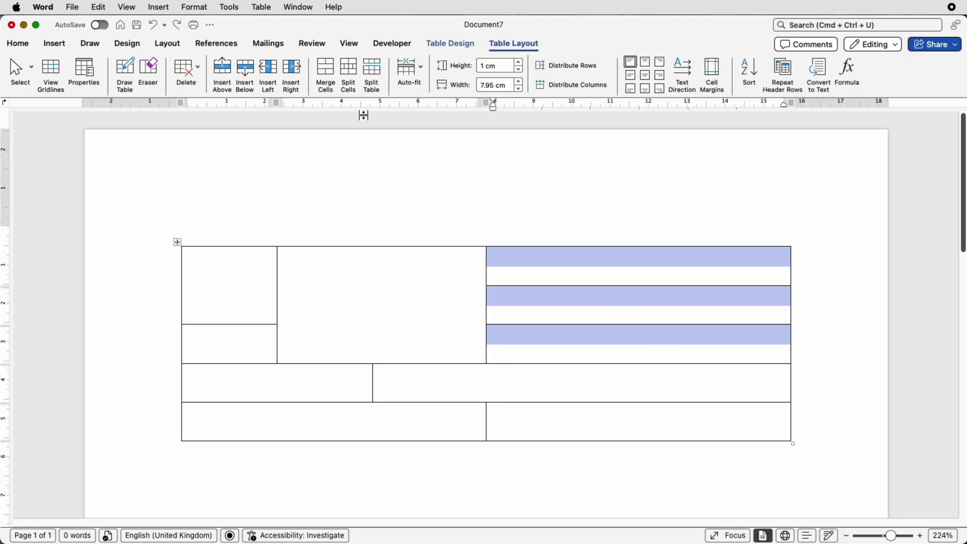
pyautogui.click(351, 73)
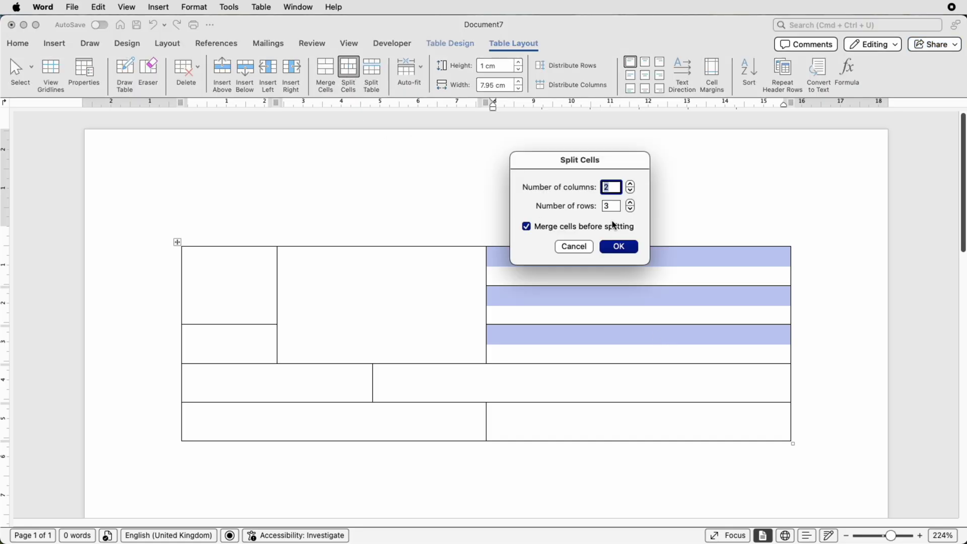
pyautogui.click(527, 227)
pyautogui.click(630, 184)
pyautogui.click(630, 248)
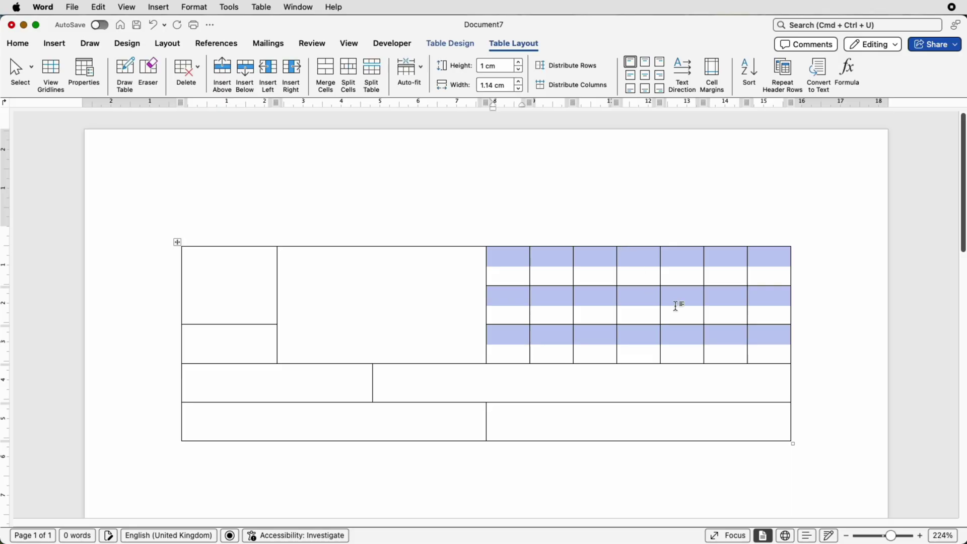
# Step: Widen the first split column and distribute the remaining six columns evenly at 1.03 cm
pyautogui.click(578, 283)
pyautogui.moveTo(517, 273); pyautogui.dragTo(543, 325)
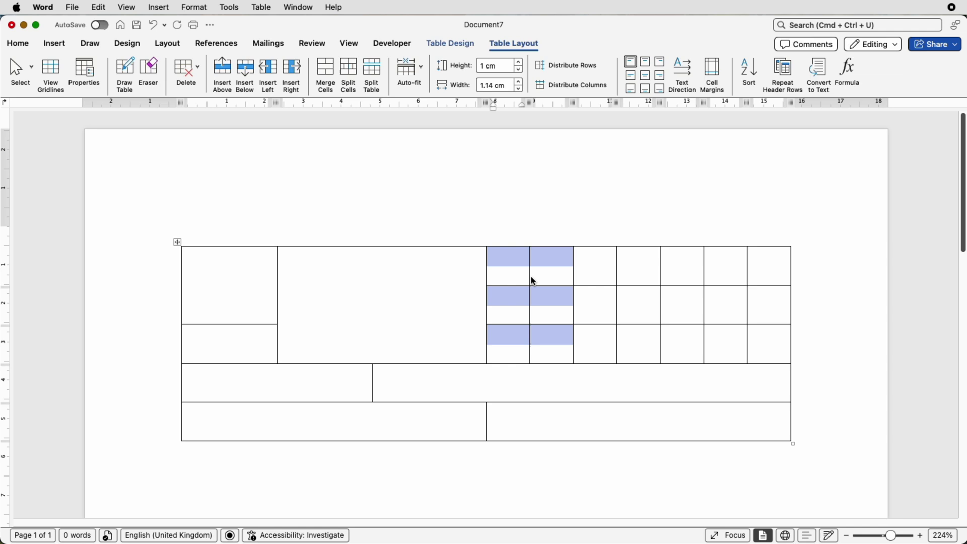
pyautogui.moveTo(529, 276); pyautogui.dragTo(559, 278)
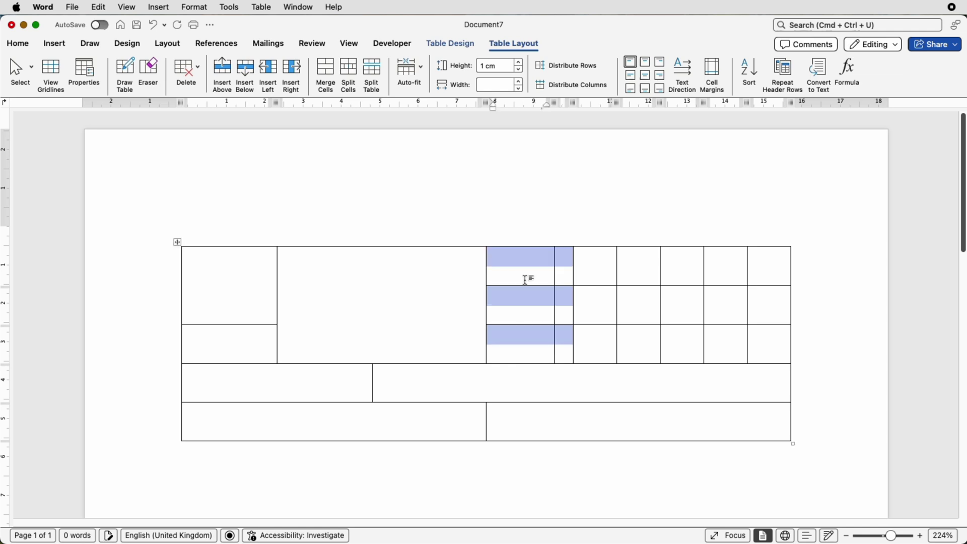
pyautogui.click(526, 260)
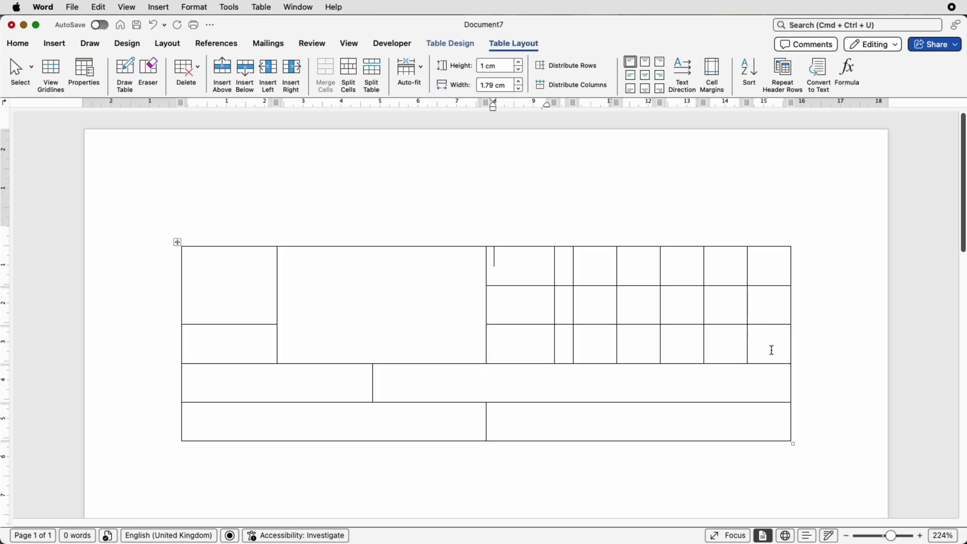
pyautogui.moveTo(772, 350); pyautogui.dragTo(569, 279)
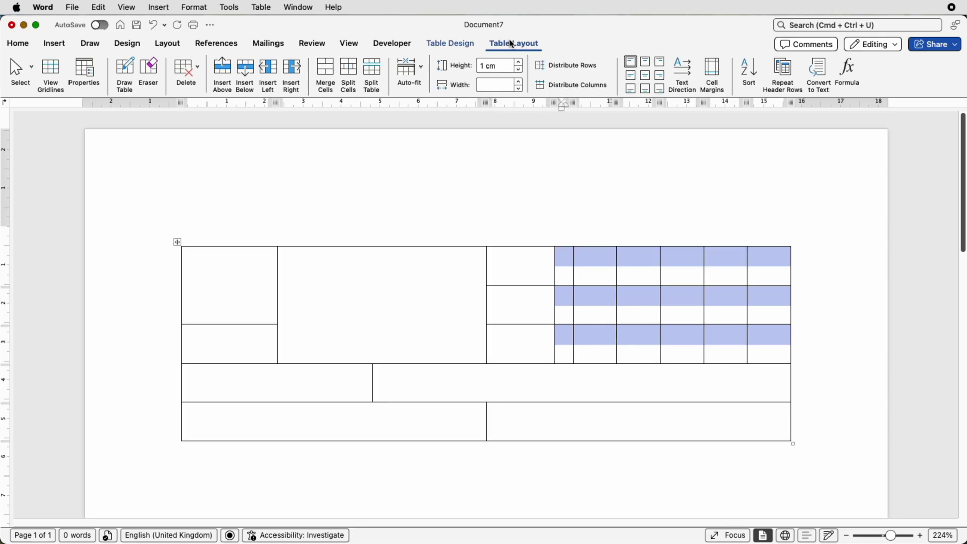
pyautogui.click(587, 88)
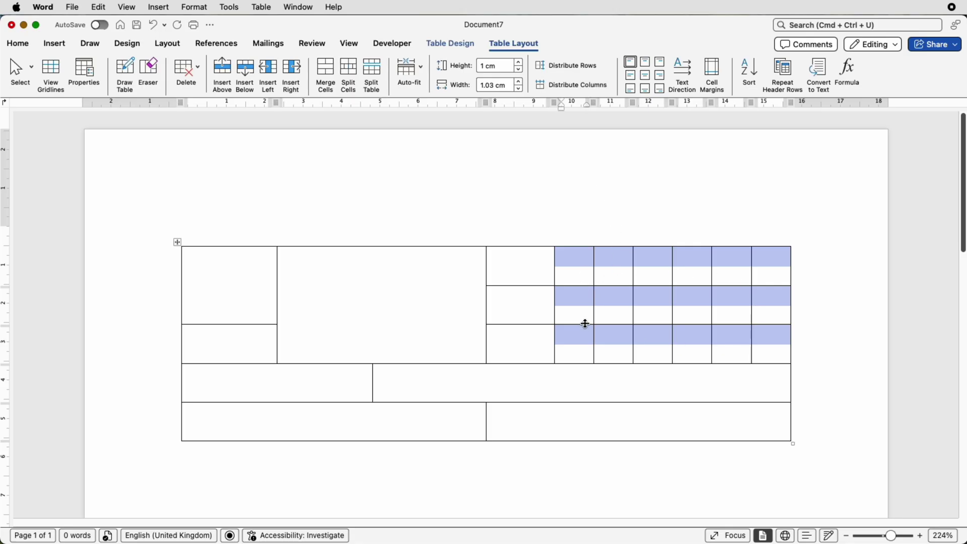
# Step: Set the table's bottom row height to 5 cm
pyautogui.click(534, 338)
pyautogui.scroll(-5, 503, 335)
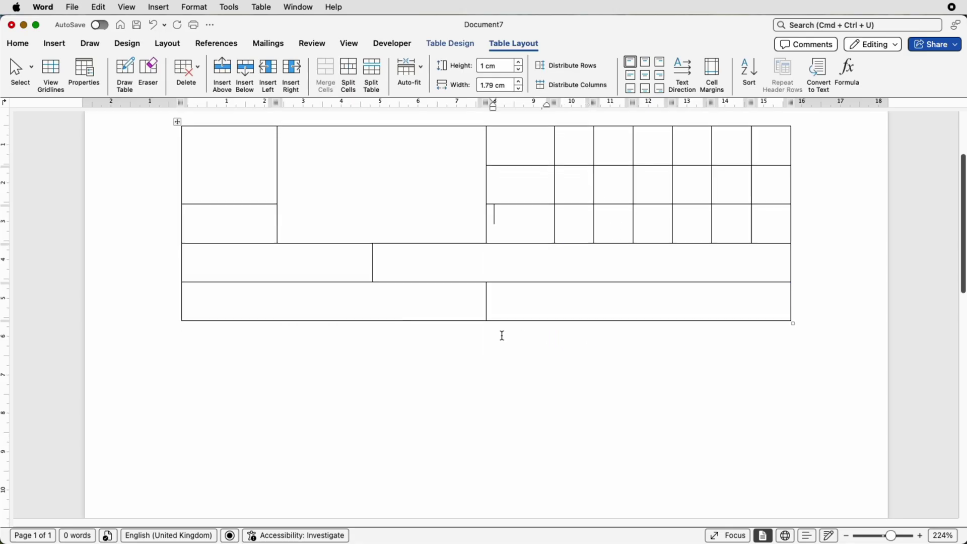
pyautogui.click(416, 300)
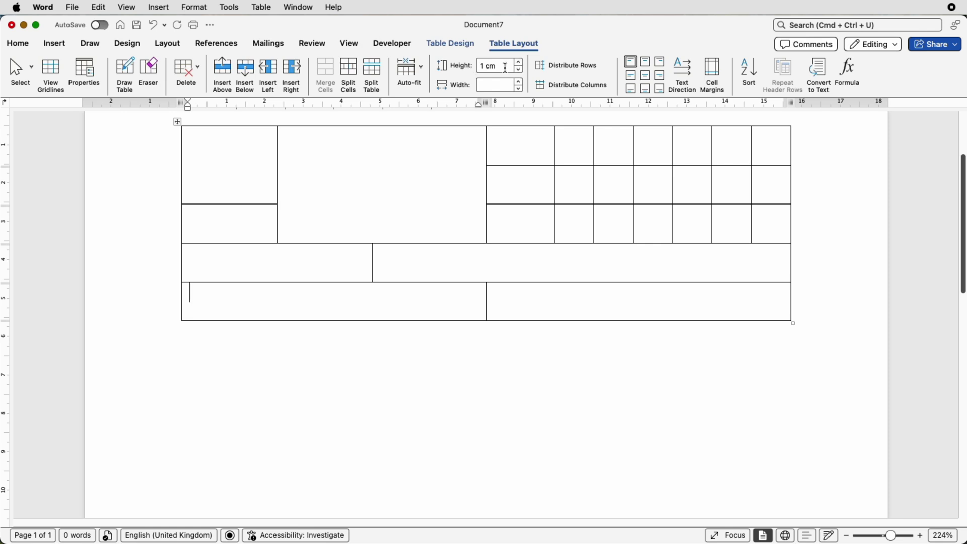
pyautogui.click(475, 65)
pyautogui.write('5')
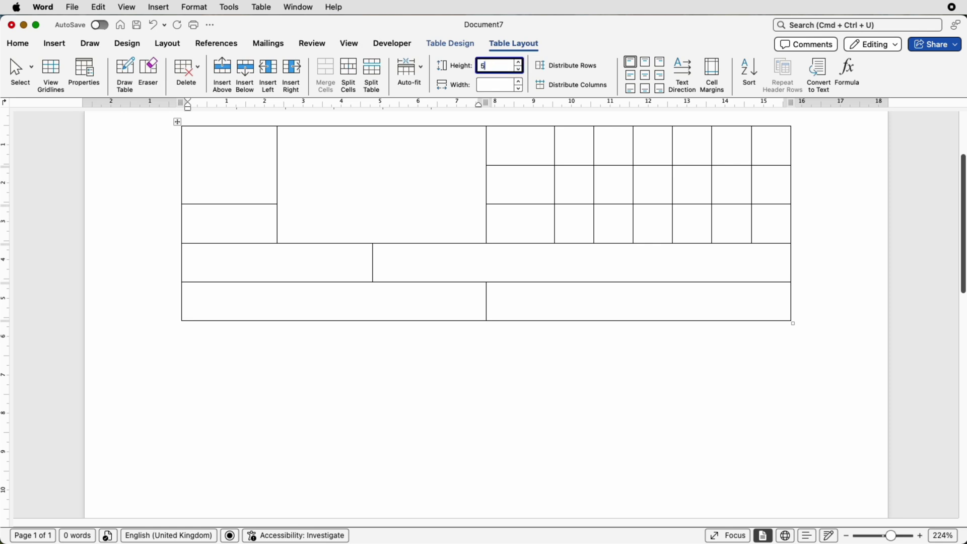
pyautogui.press('Return')
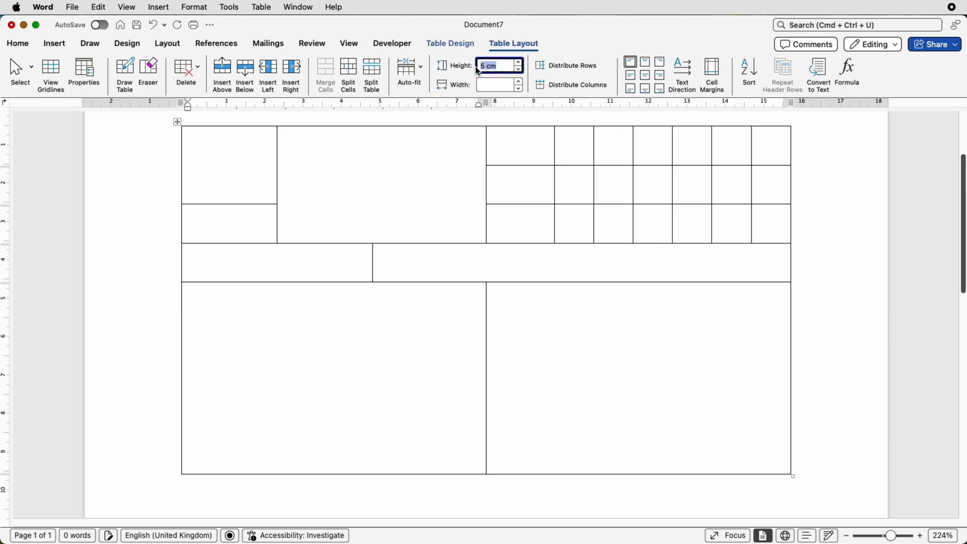
pyautogui.click(558, 338)
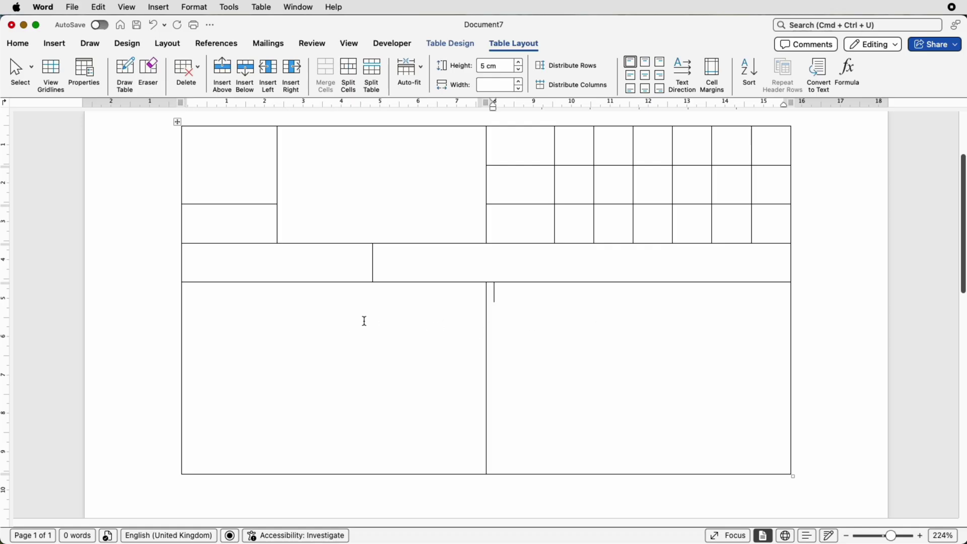
# Step: Split the bottom-right cell into 5 columns and 2 rows
pyautogui.click(351, 70)
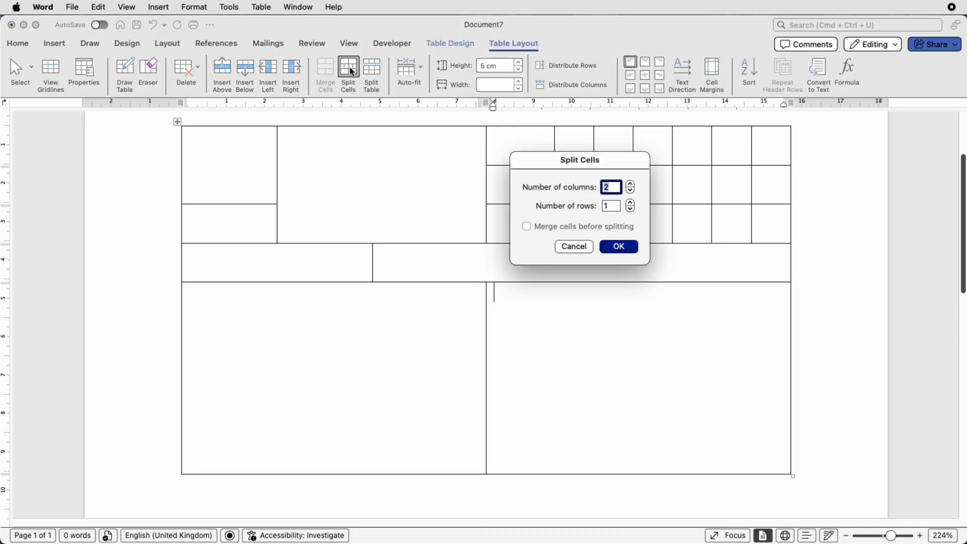
pyautogui.click(630, 202)
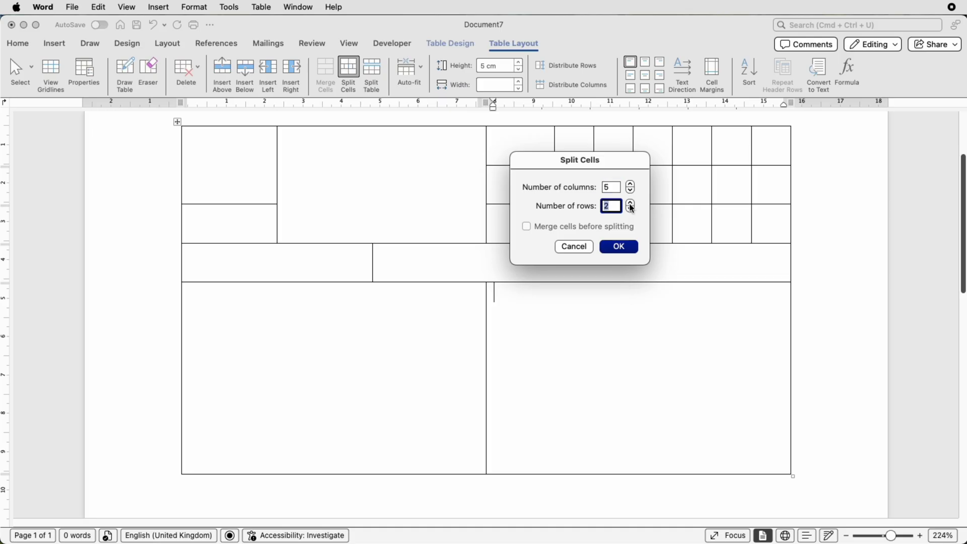
pyautogui.click(619, 247)
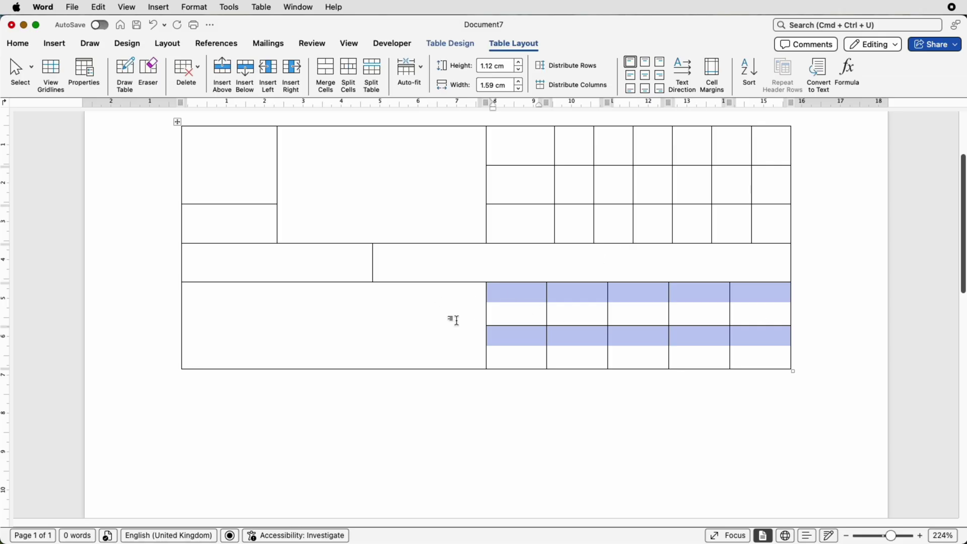
# Step: Make the two right-hand columns of the bottom split rows equal width
pyautogui.moveTo(545, 310); pyautogui.dragTo(507, 317)
pyautogui.moveTo(625, 308); pyautogui.dragTo(526, 332)
pyautogui.moveTo(668, 311); pyautogui.dragTo(742, 344)
pyautogui.click(708, 317)
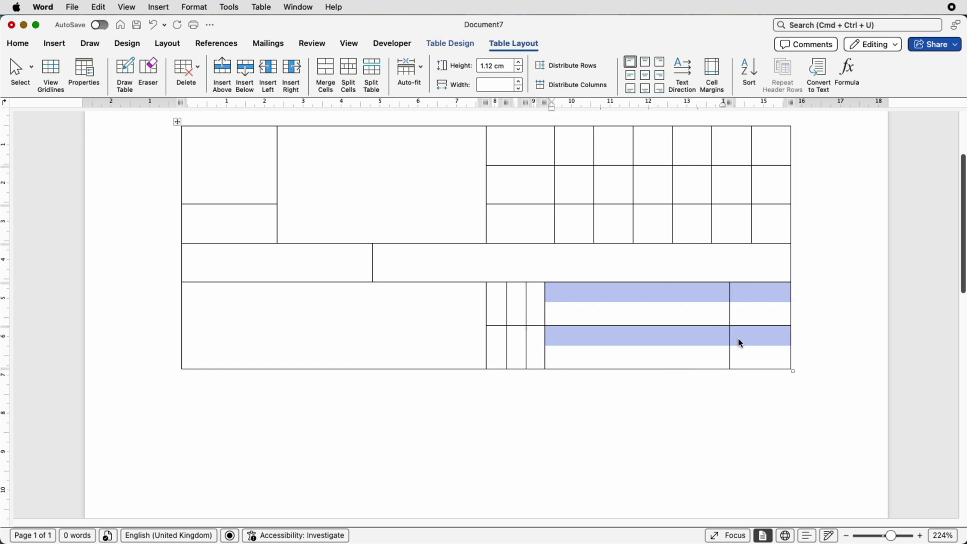
pyautogui.click(571, 85)
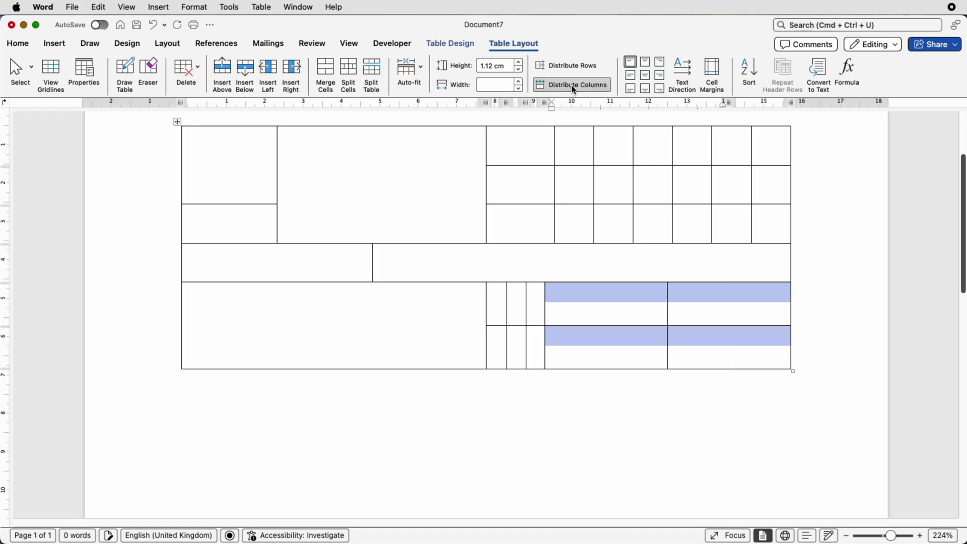
pyautogui.click(675, 266)
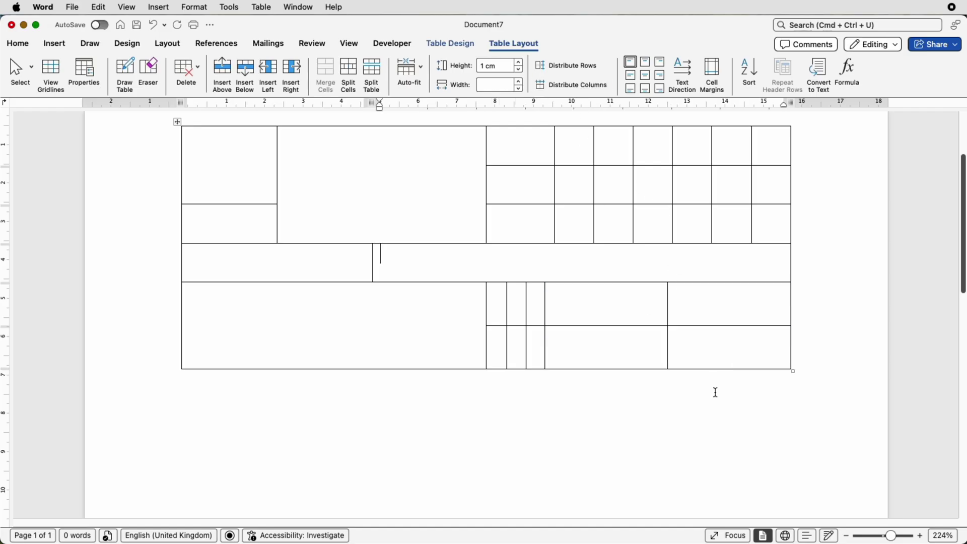
pyautogui.scroll(2, 533, 394)
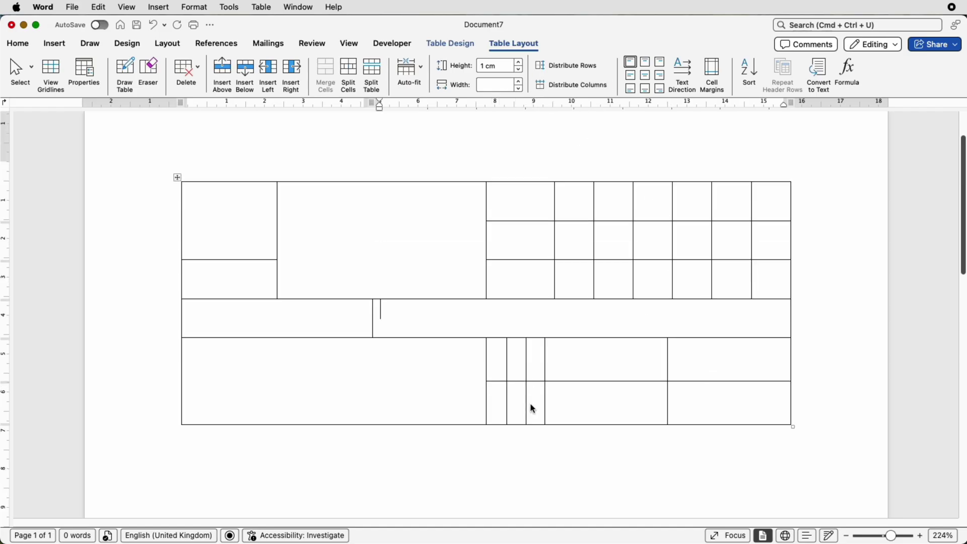